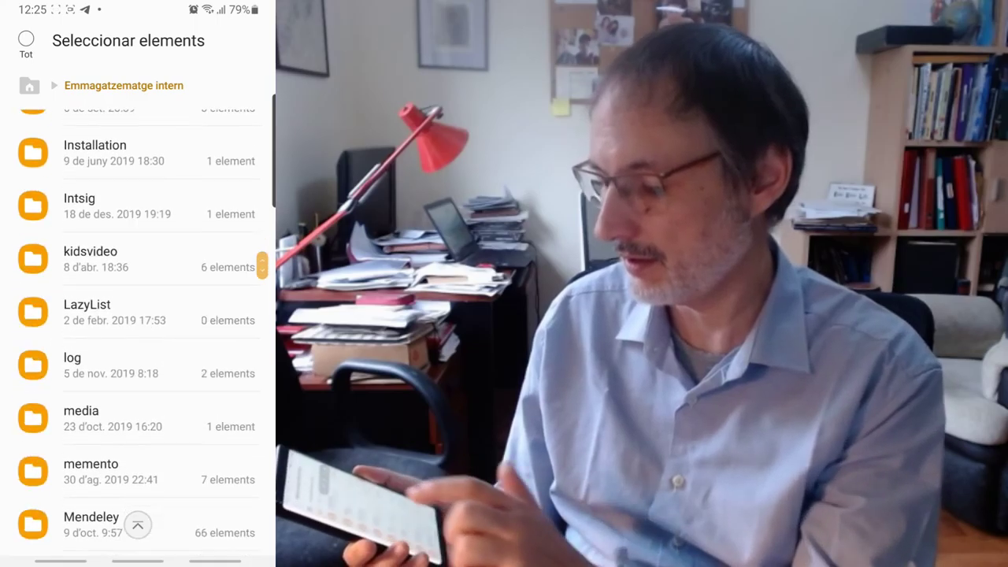
Attach capitol1.mp3 from the internal storage's Recorders folder to the Capítol 1 email and send it.
{"action": "scroll", "coordinate": [143, 333], "scroll_direction": "down", "scroll_amount": 10}
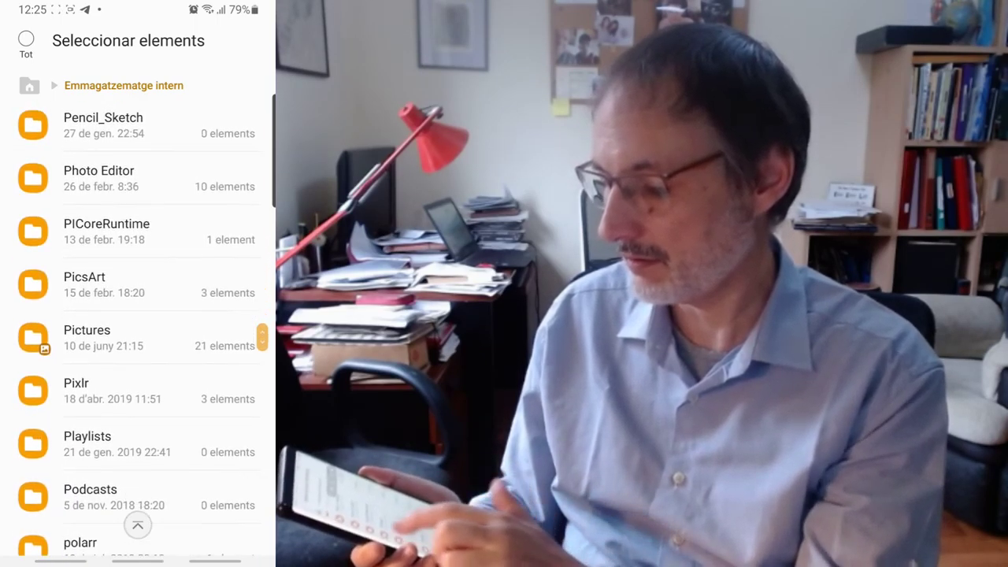
{"action": "scroll", "coordinate": [143, 333], "scroll_direction": "down", "scroll_amount": 10}
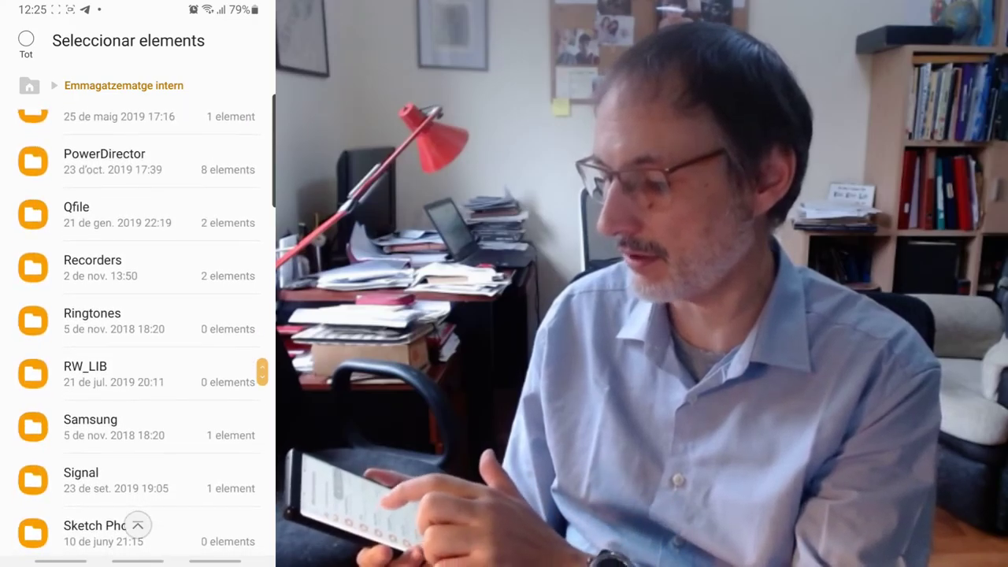
{"action": "left_click", "coordinate": [92, 268]}
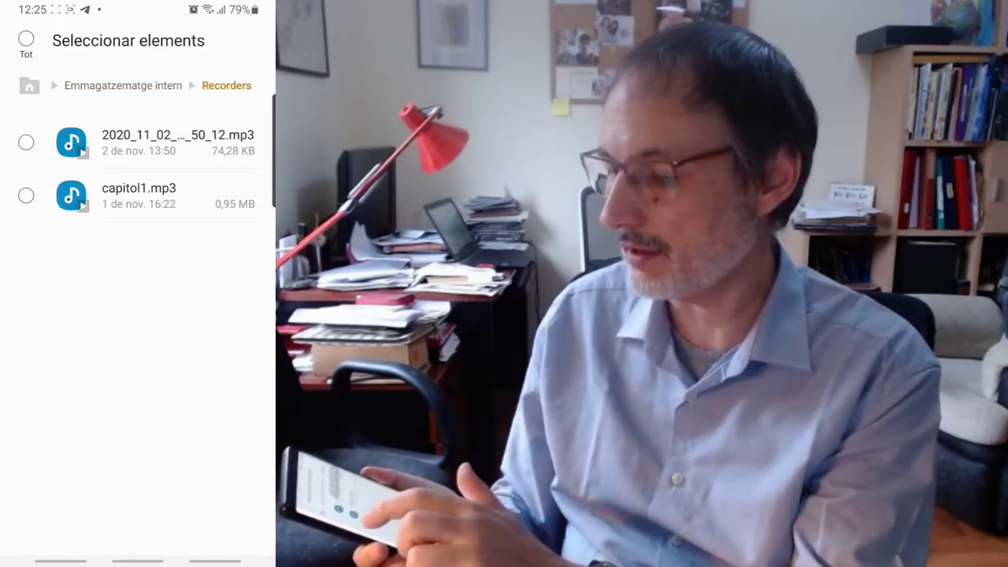
{"action": "left_click", "coordinate": [26, 195]}
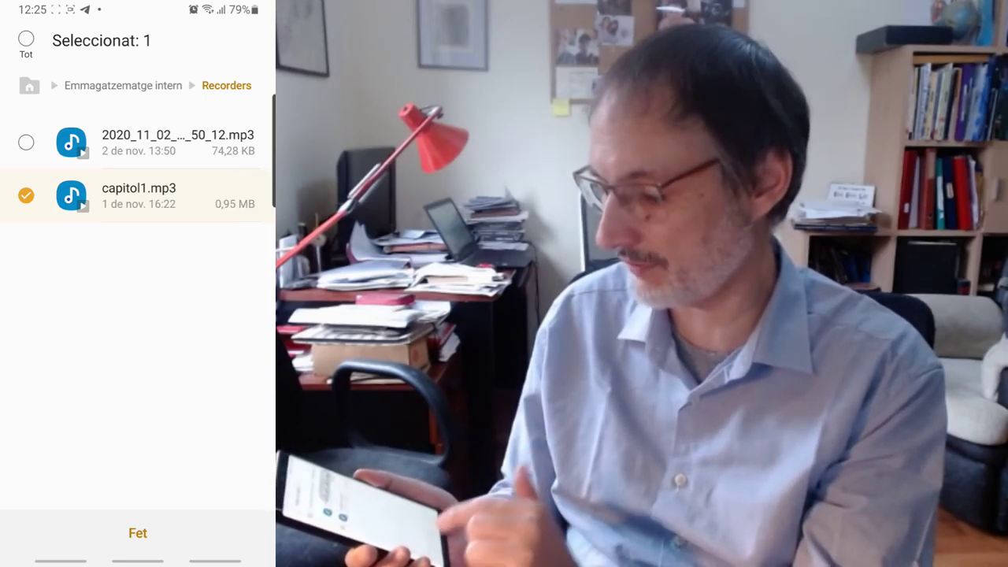
{"action": "left_click", "coordinate": [138, 533]}
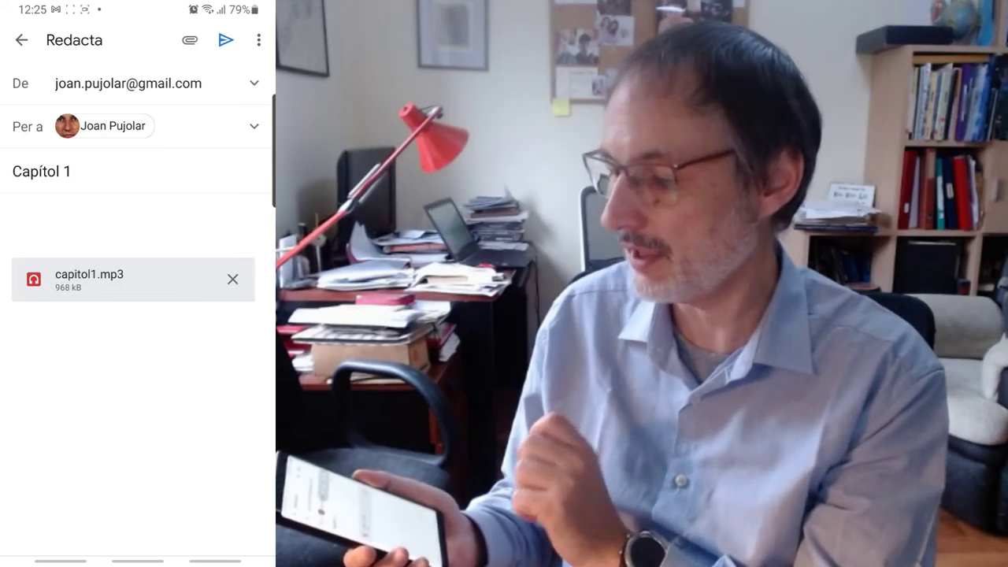
{"action": "left_click", "coordinate": [12, 214]}
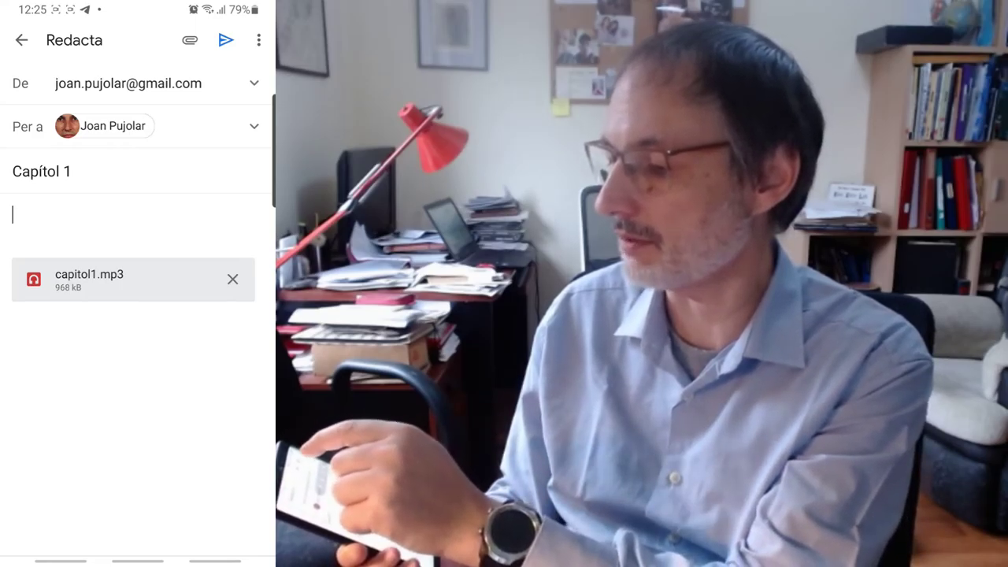
{"action": "left_click", "coordinate": [225, 40]}
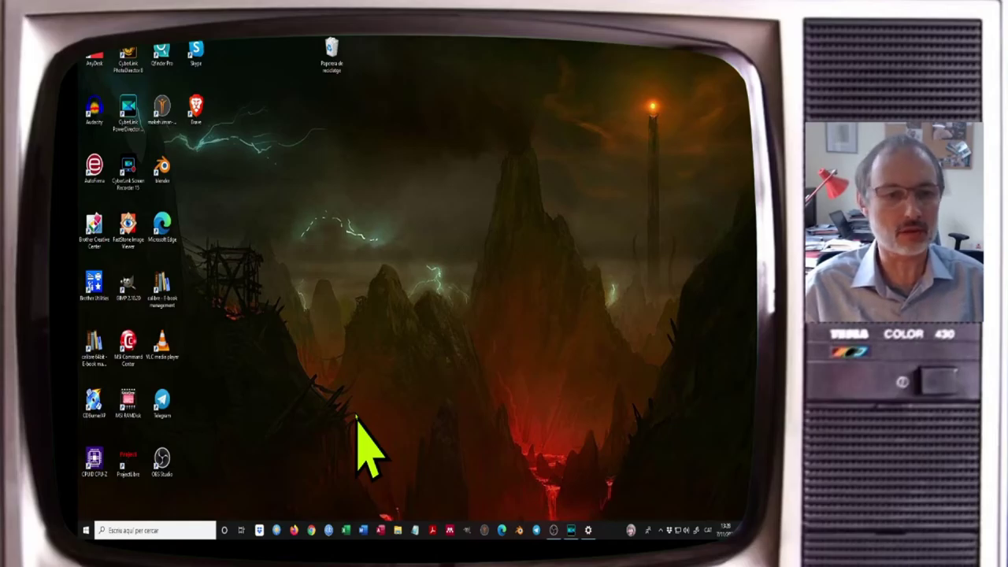
Switch to the PC, search for and open File Explorer, and go to the Música folder under Aquest ordinador.
{"action": "left_click", "coordinate": [86, 533]}
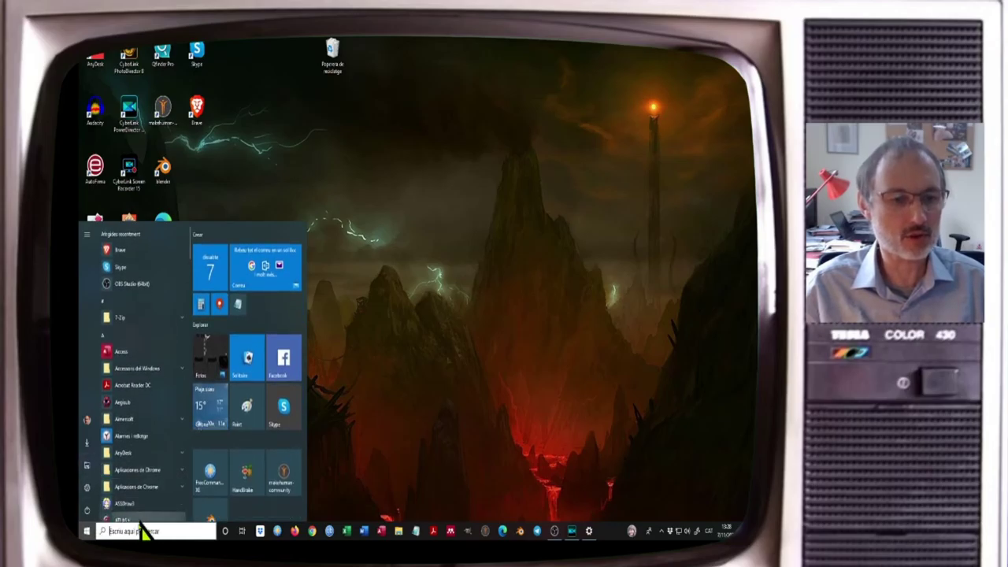
{"action": "left_click", "coordinate": [119, 525]}
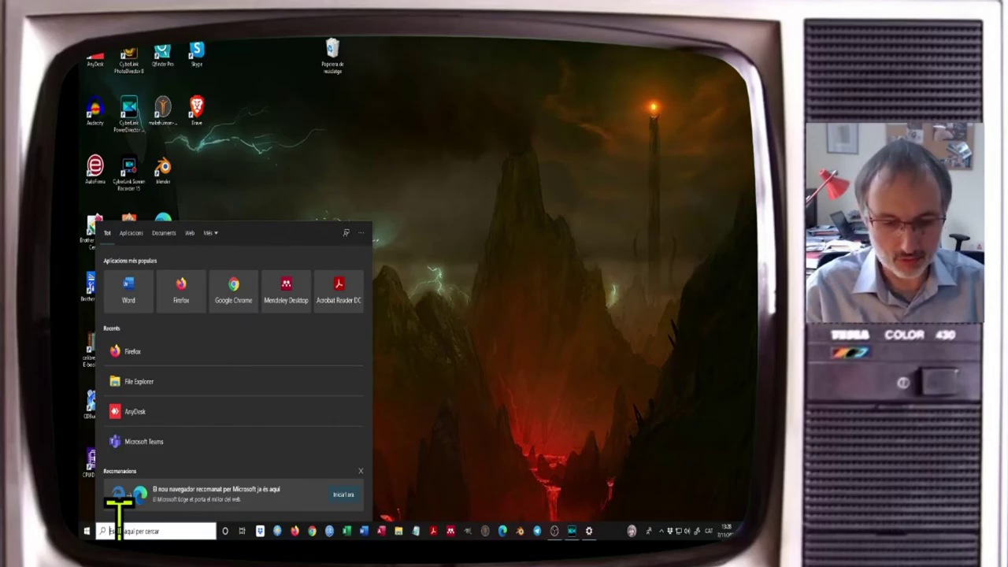
{"action": "type", "text": "exp"}
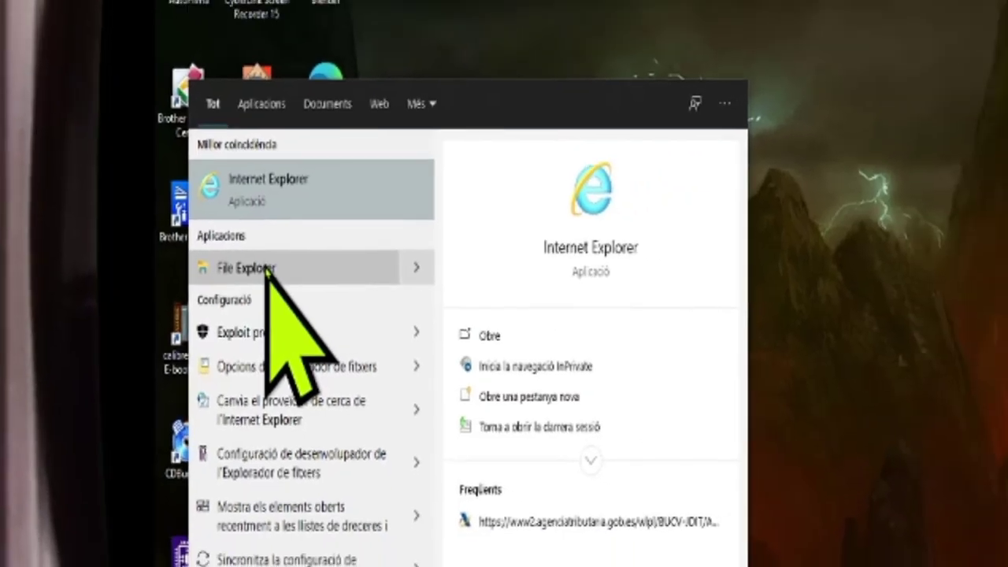
{"action": "left_click", "coordinate": [319, 252]}
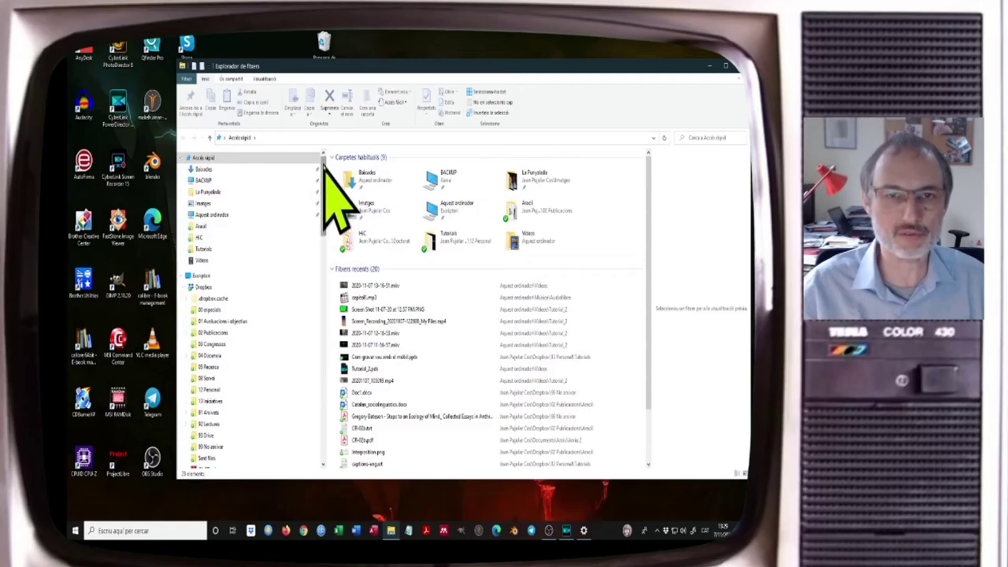
{"action": "left_click_drag", "start_coordinate": [324, 160], "coordinate": [315, 416]}
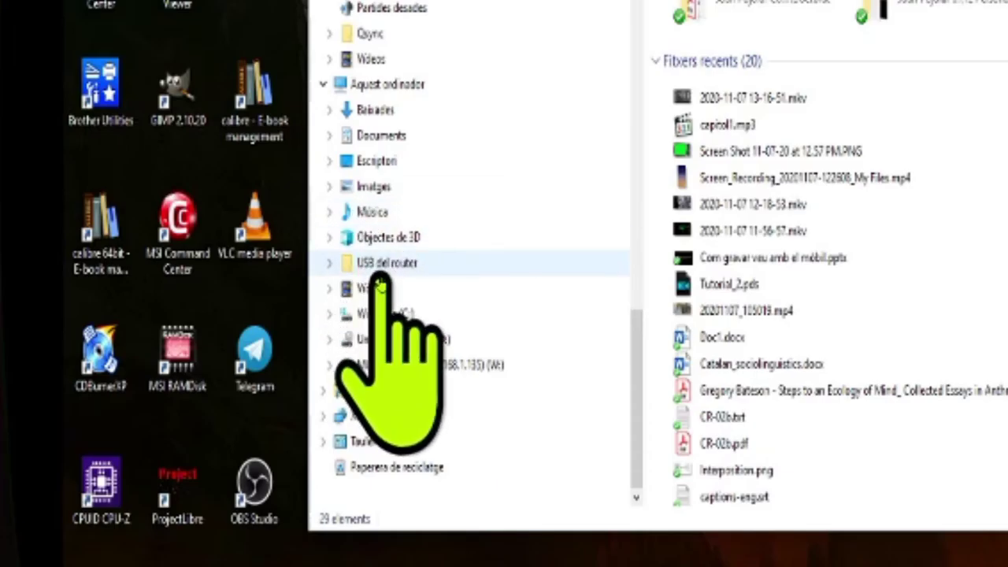
{"action": "left_click", "coordinate": [376, 213]}
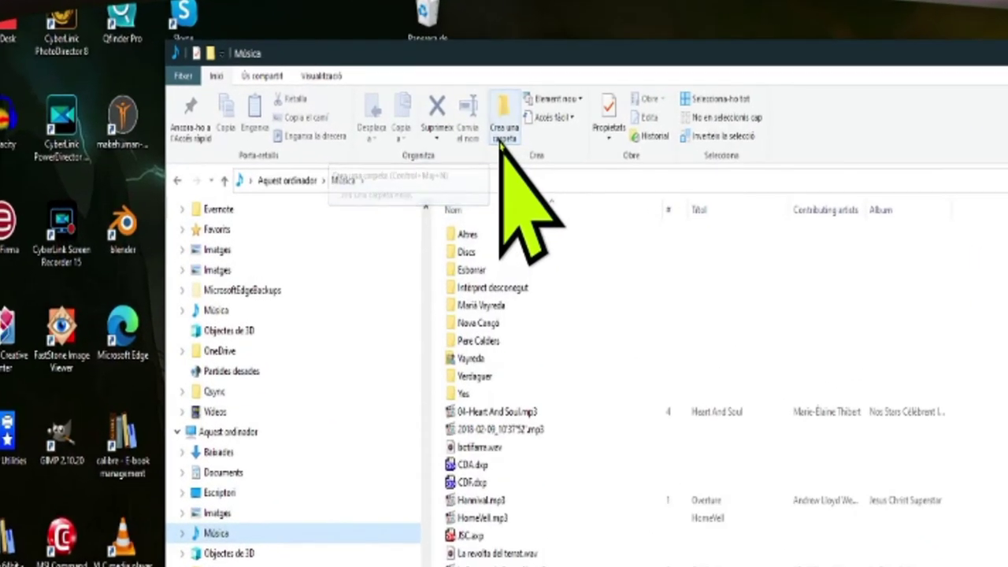
Create a new folder named Audiollibre inside the Música folder.
{"action": "left_click", "coordinate": [409, 117]}
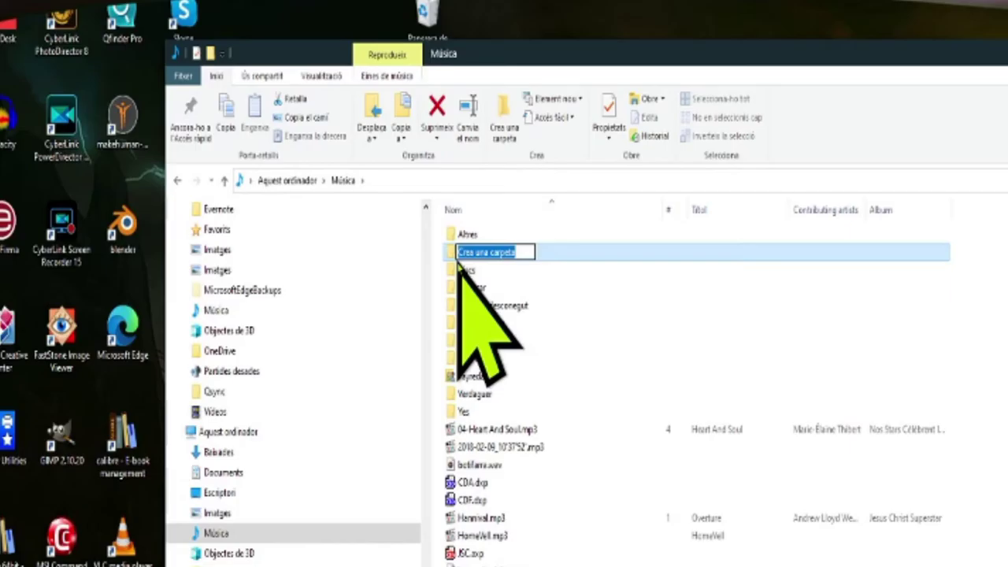
{"action": "type", "text": "Audiollibre"}
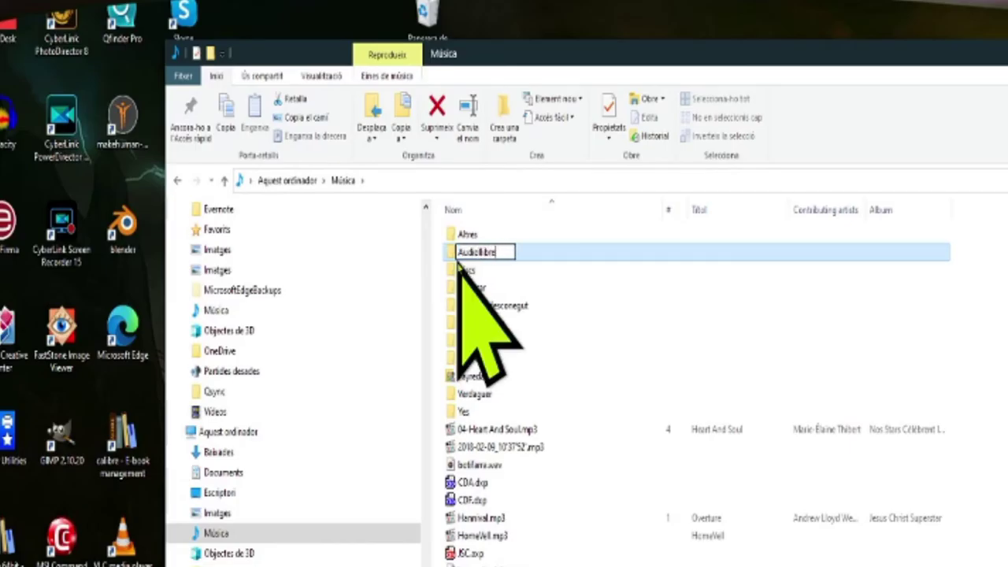
{"action": "key", "text": "Return"}
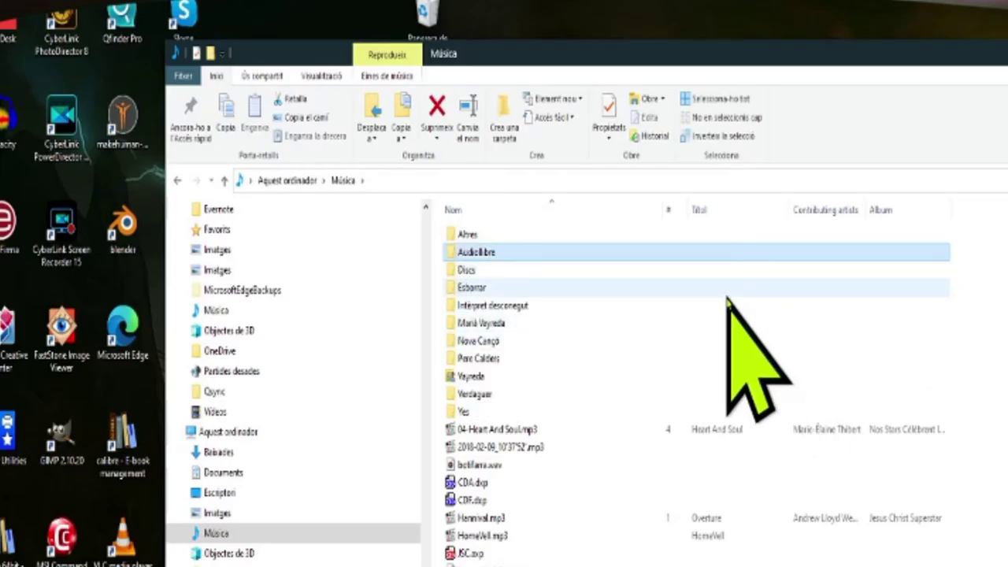
Show the Música folder's contents as large icons and open the Audiollibre folder.
{"action": "left_click", "coordinate": [311, 76]}
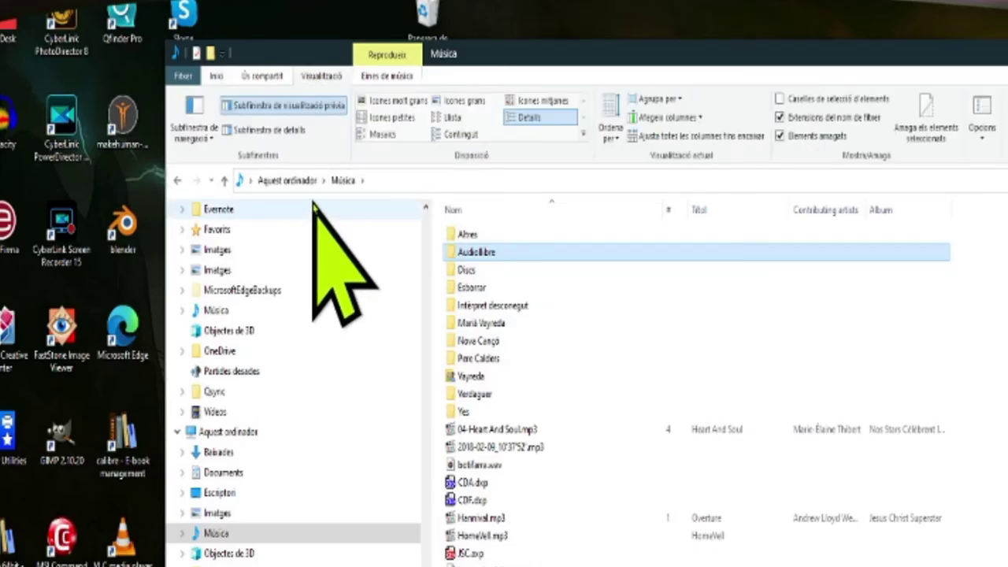
{"action": "left_click", "coordinate": [464, 108]}
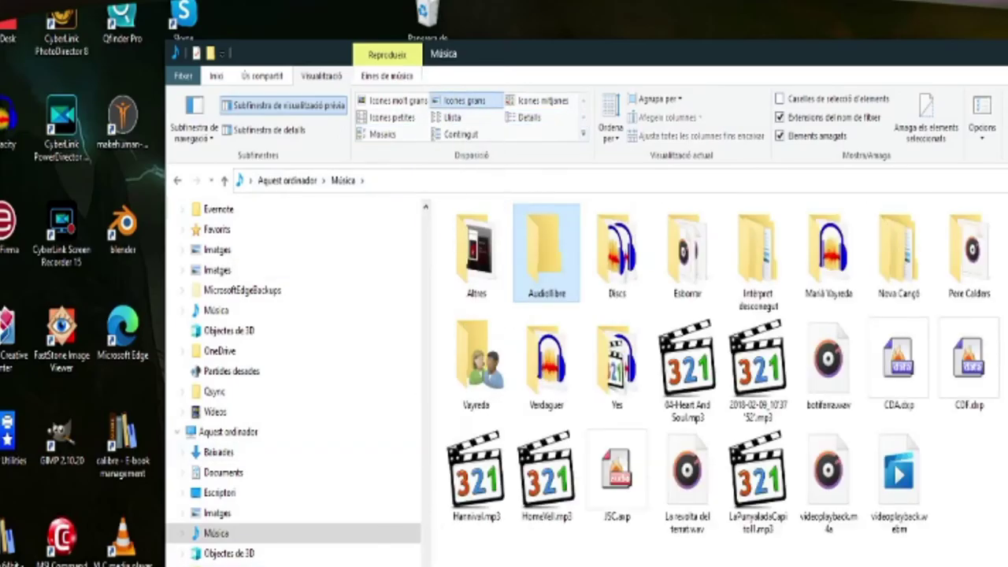
{"action": "double_click", "coordinate": [542, 236]}
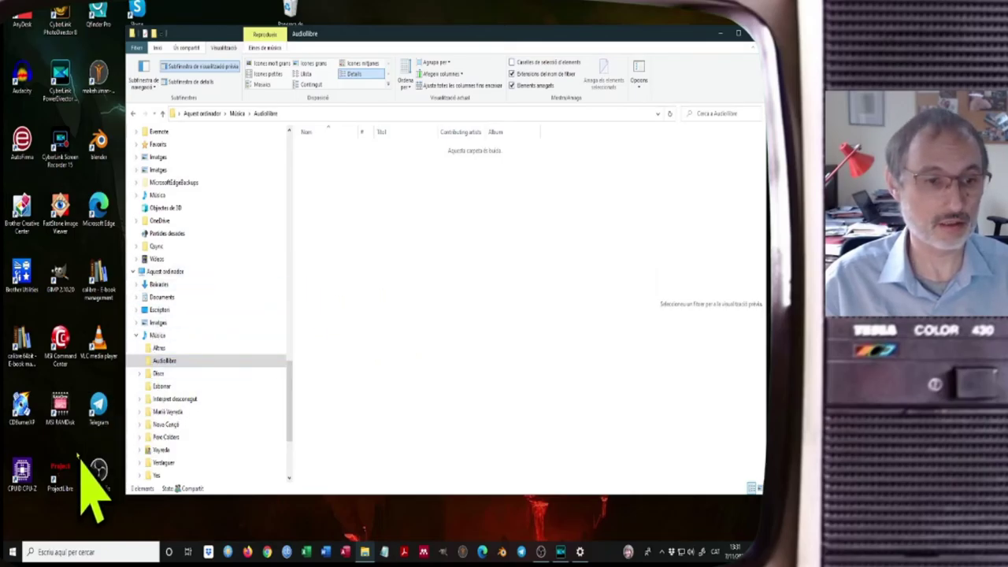
Find Firefox among the installed applications by searching for "fire" and launch it.
{"action": "left_click", "coordinate": [11, 555]}
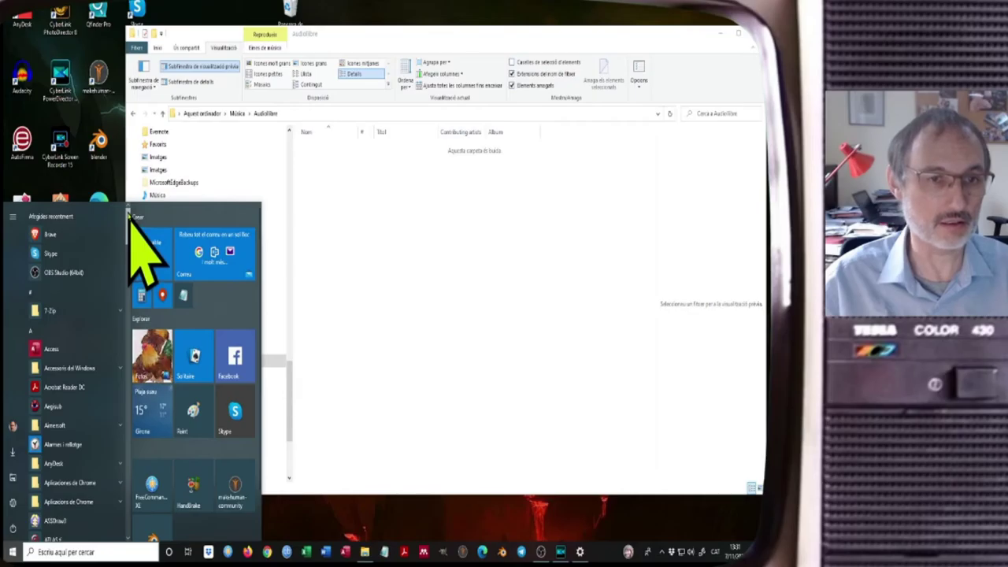
{"action": "left_click_drag", "start_coordinate": [130, 209], "coordinate": [127, 347]}
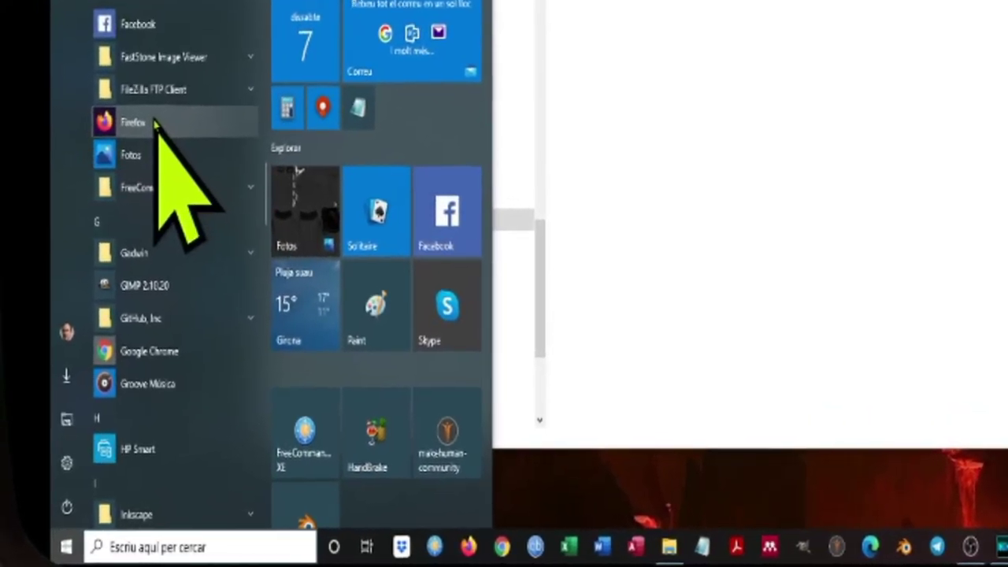
{"action": "left_click", "coordinate": [138, 542]}
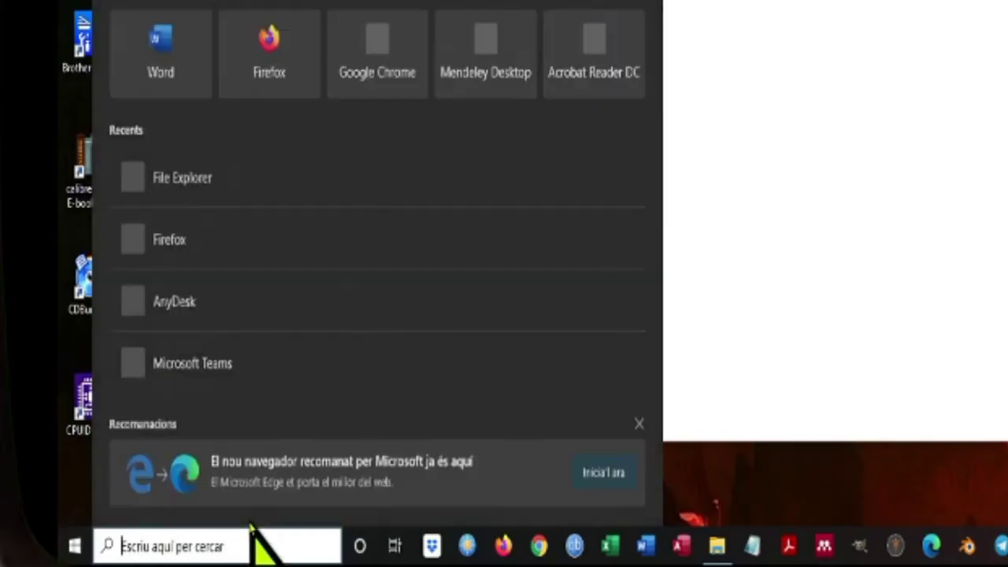
{"action": "type", "text": "fire"}
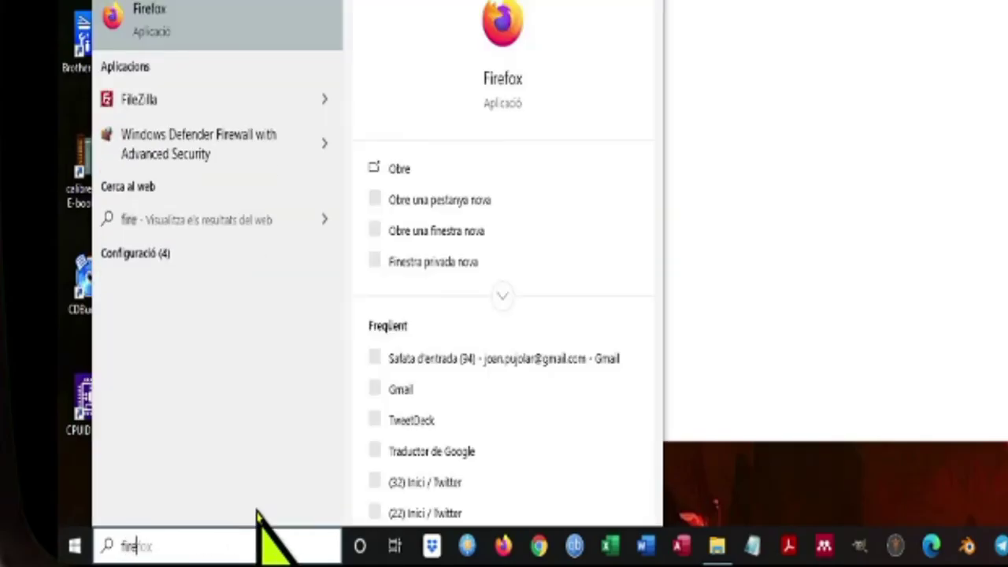
{"action": "left_click", "coordinate": [163, 23]}
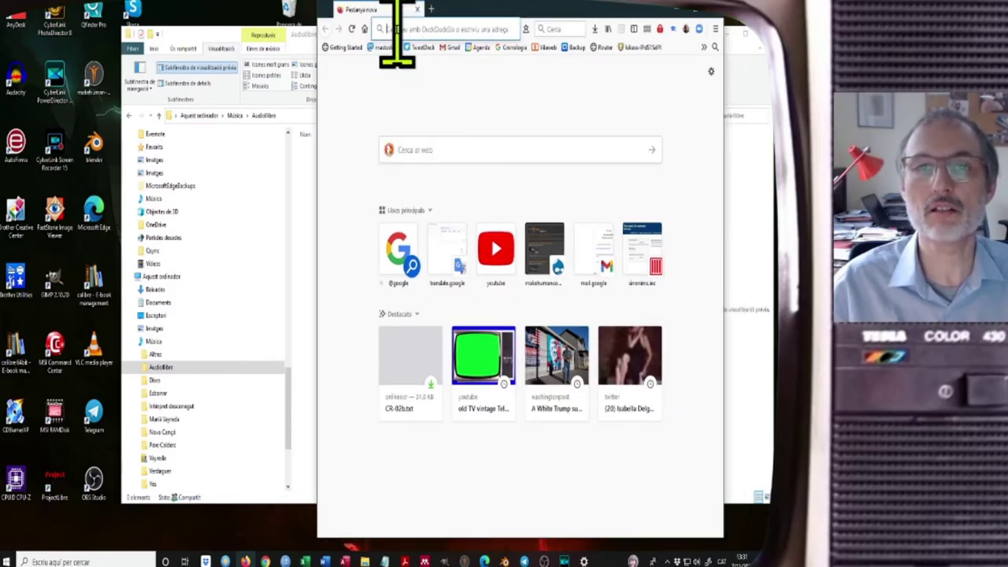
Load the Gmail inbox at mail.google.com.
{"action": "left_click", "coordinate": [396, 29]}
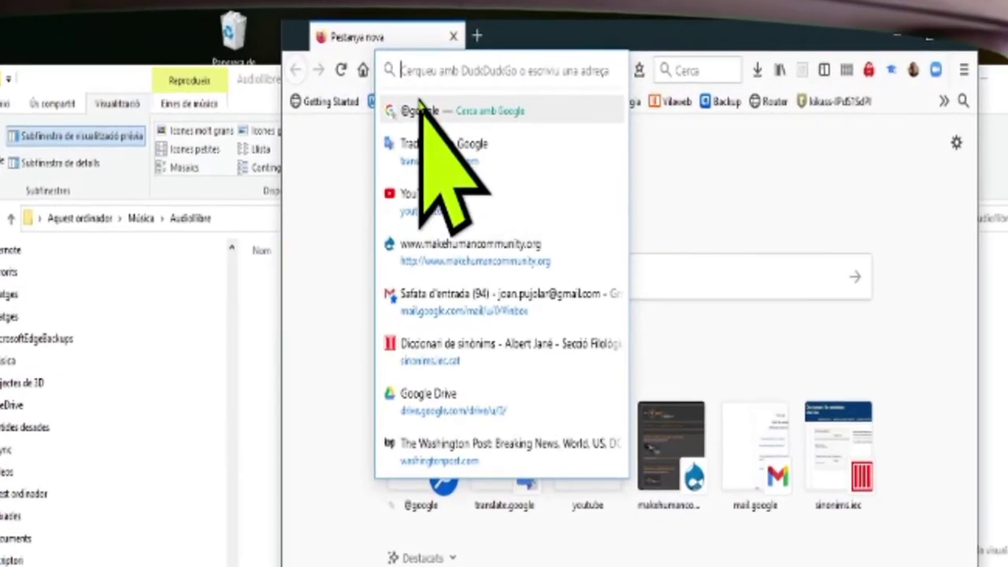
{"action": "type", "text": "mail.google"}
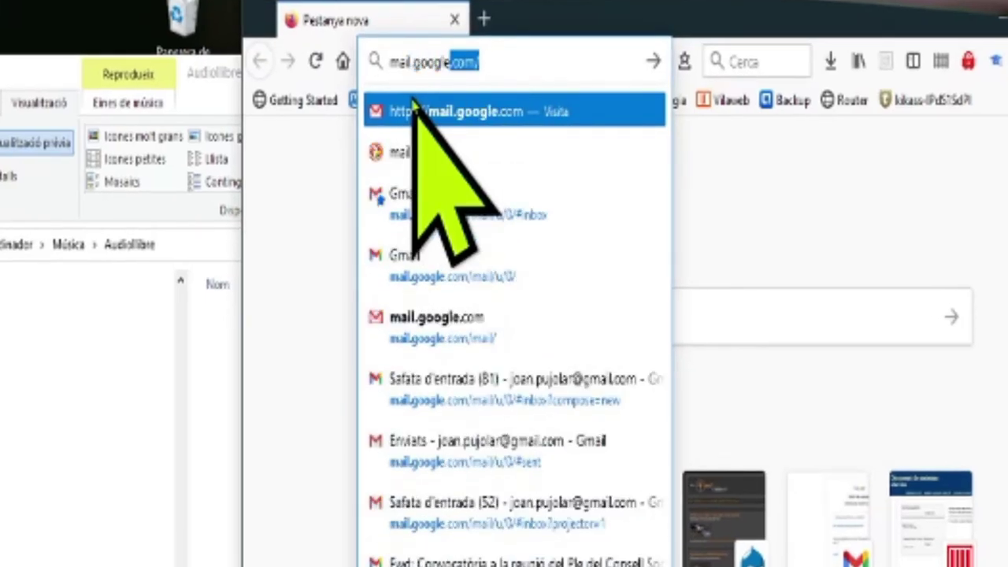
{"action": "type", "text": ".co"}
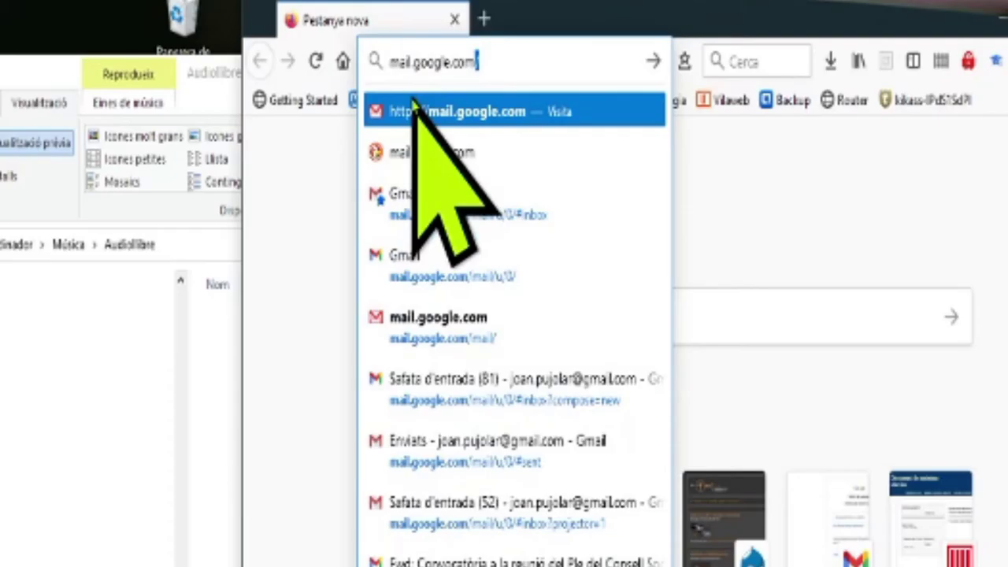
{"action": "type", "text": "m"}
{"action": "key", "text": "Return"}
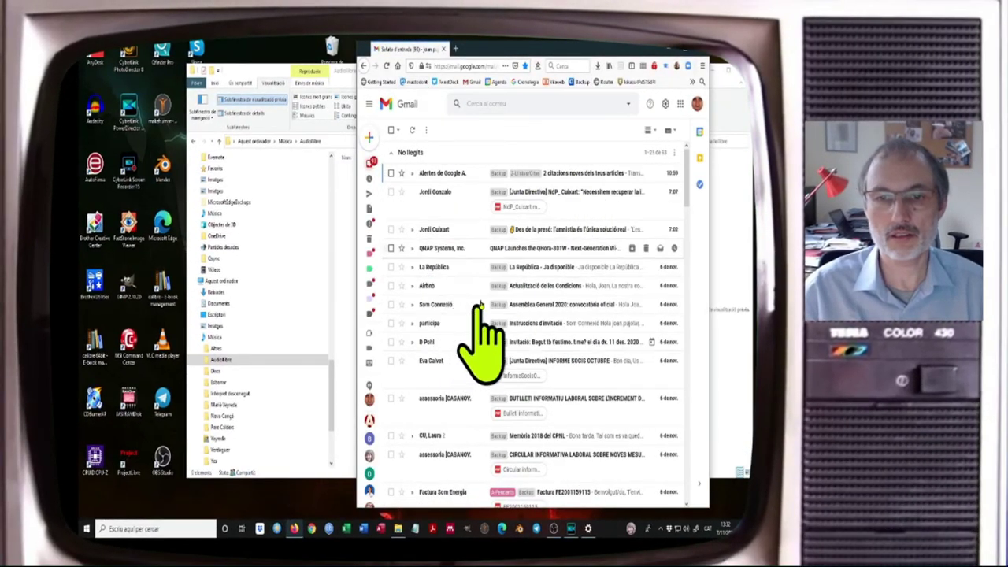
Find the Capítol 1 message with the capitol1.mp3 attachment under Altres missatges and open it.
{"action": "left_click", "coordinate": [698, 186]}
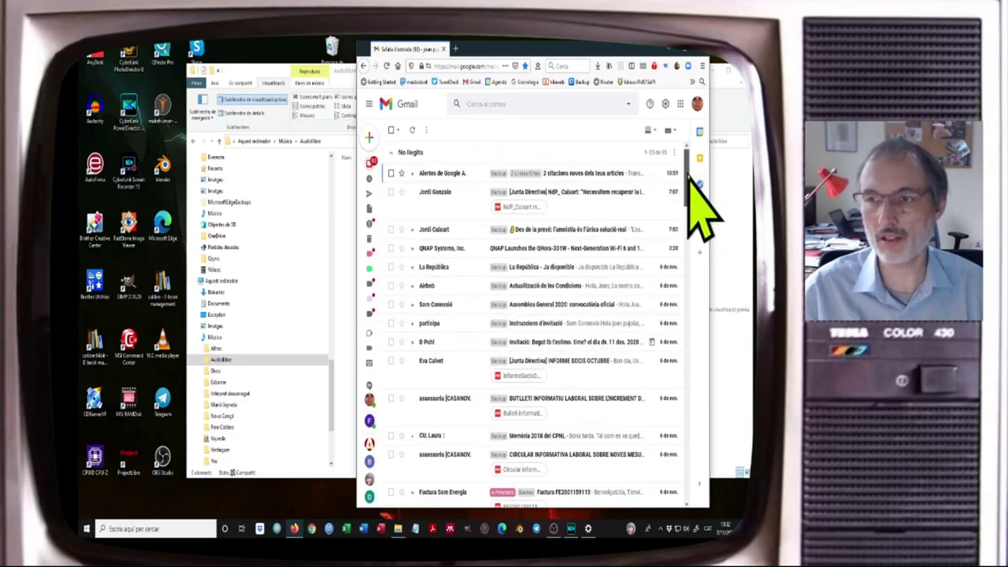
{"action": "left_click_drag", "start_coordinate": [688, 179], "coordinate": [692, 344]}
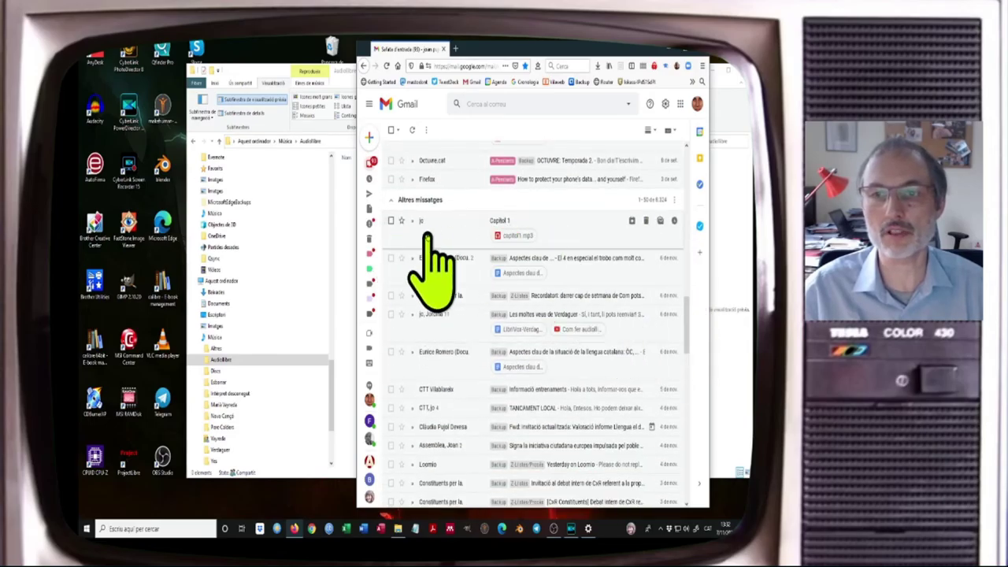
{"action": "left_click_drag", "start_coordinate": [686, 329], "coordinate": [701, 303]}
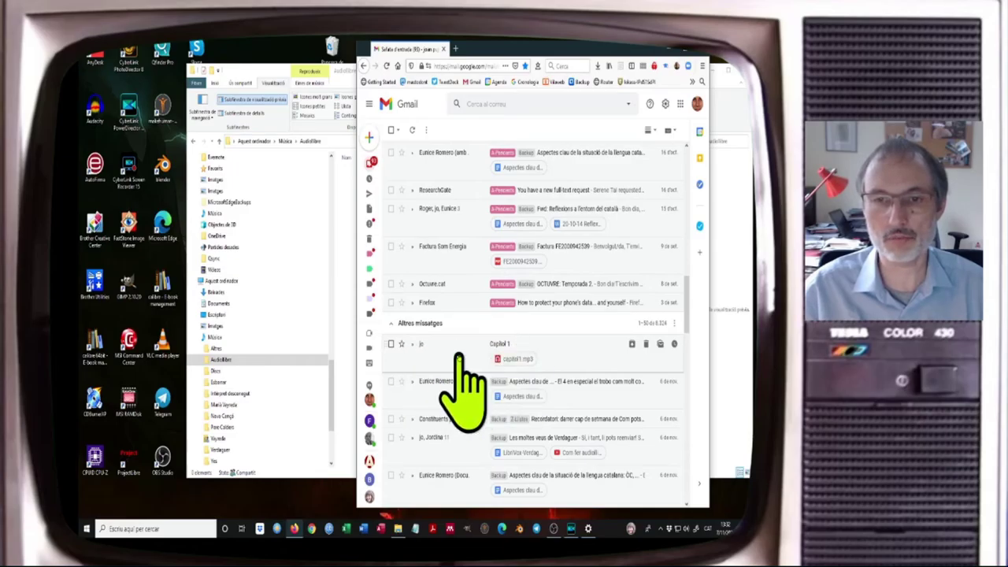
{"action": "left_click", "coordinate": [498, 347]}
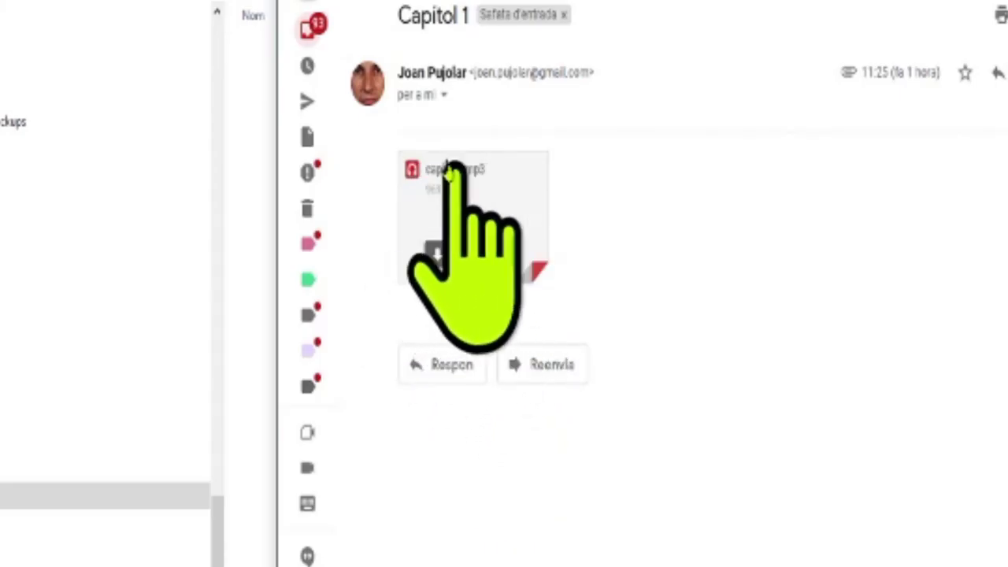
Download the capitol1.mp3 attachment from the message and save it under that name in the Audiollibre folder inside Música.
{"action": "left_click", "coordinate": [424, 256]}
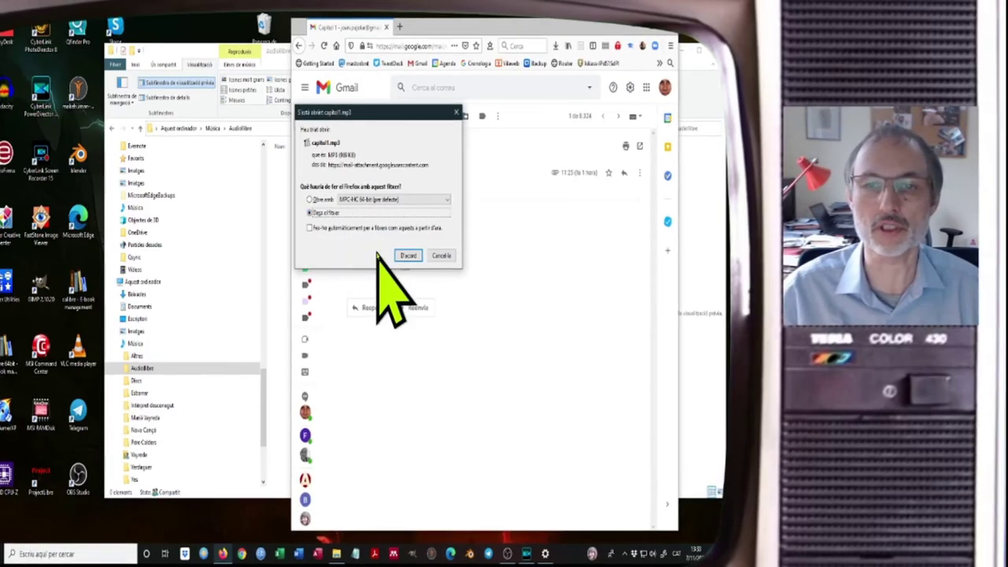
{"action": "left_click", "coordinate": [408, 256]}
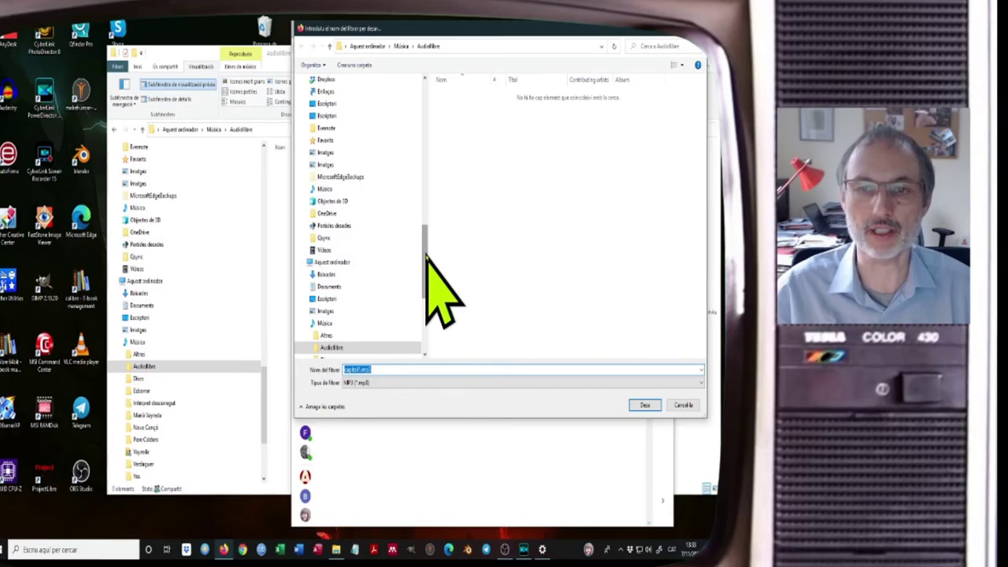
{"action": "left_click_drag", "start_coordinate": [423, 269], "coordinate": [419, 323]}
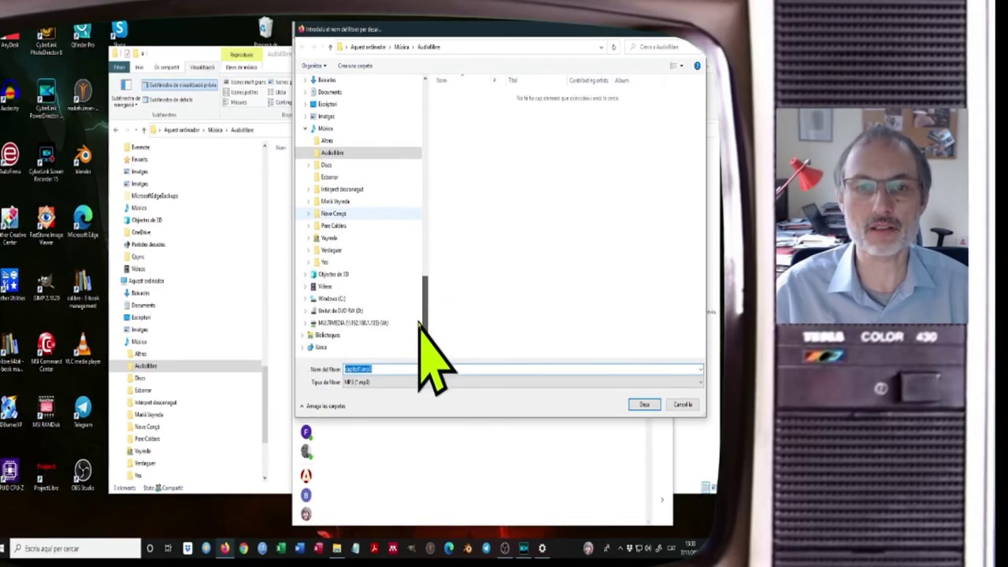
{"action": "left_click", "coordinate": [325, 130]}
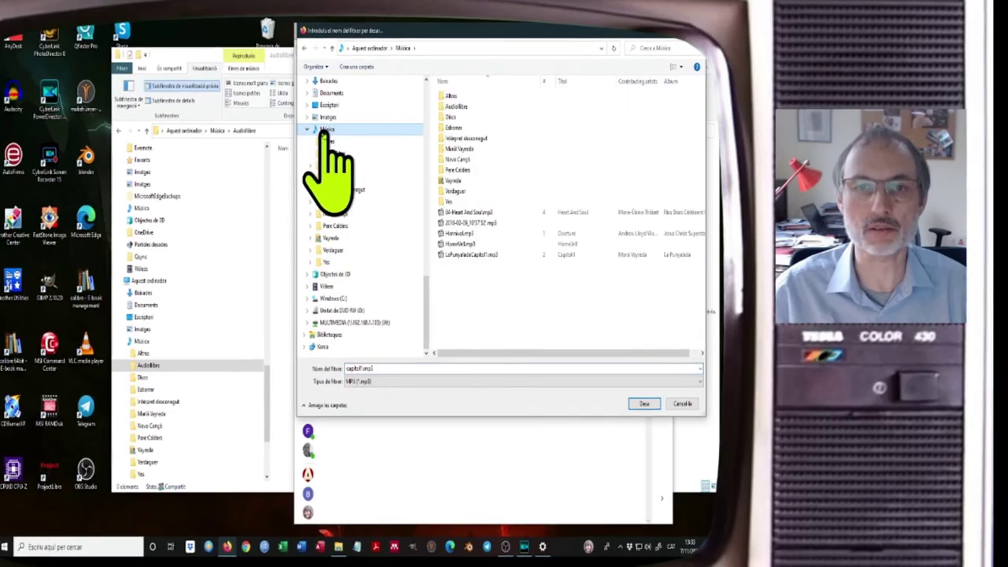
{"action": "left_click", "coordinate": [457, 111]}
{"action": "double_click", "coordinate": [459, 110]}
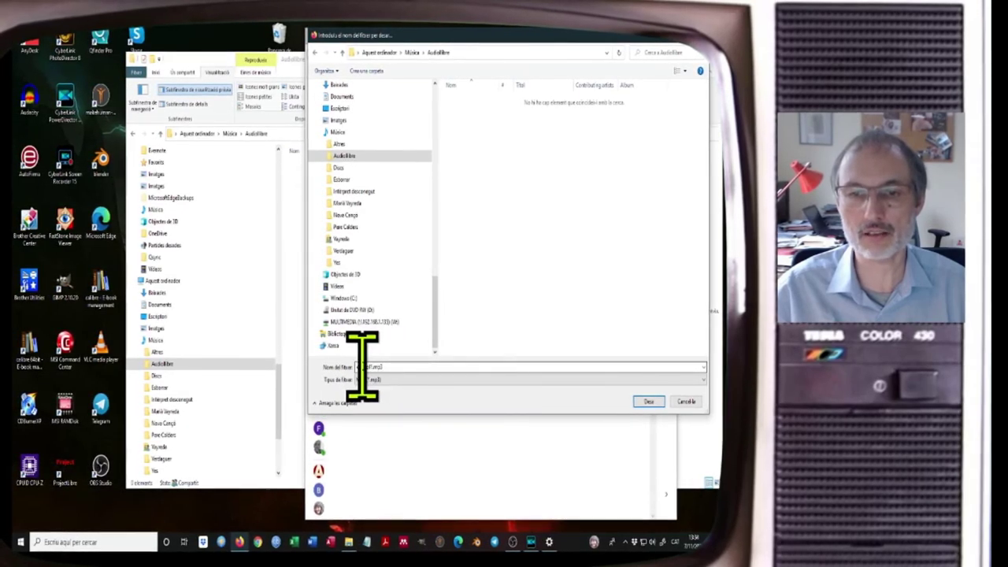
{"action": "left_click", "coordinate": [648, 401]}
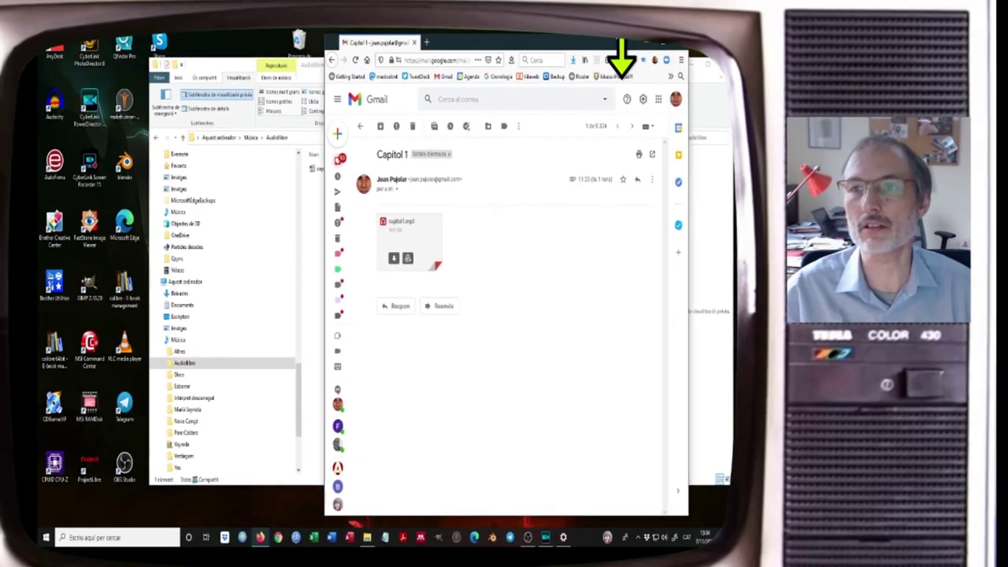
Switch to the Audiollibre folder in File Explorer, play capitol1.mp3 briefly to check the recording, and stop playback.
{"action": "left_click", "coordinate": [649, 44]}
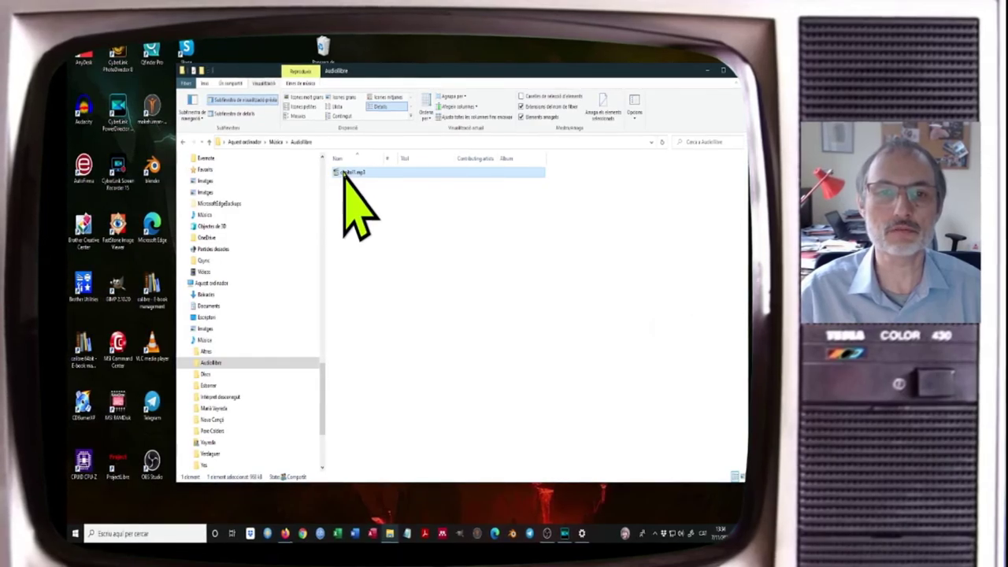
{"action": "double_click", "coordinate": [344, 174]}
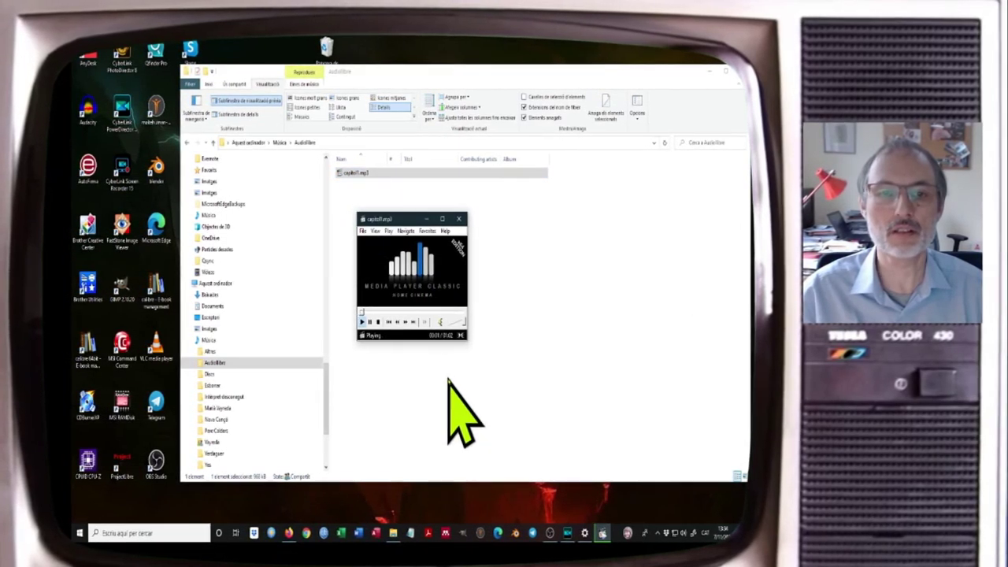
{"action": "left_click", "coordinate": [382, 323]}
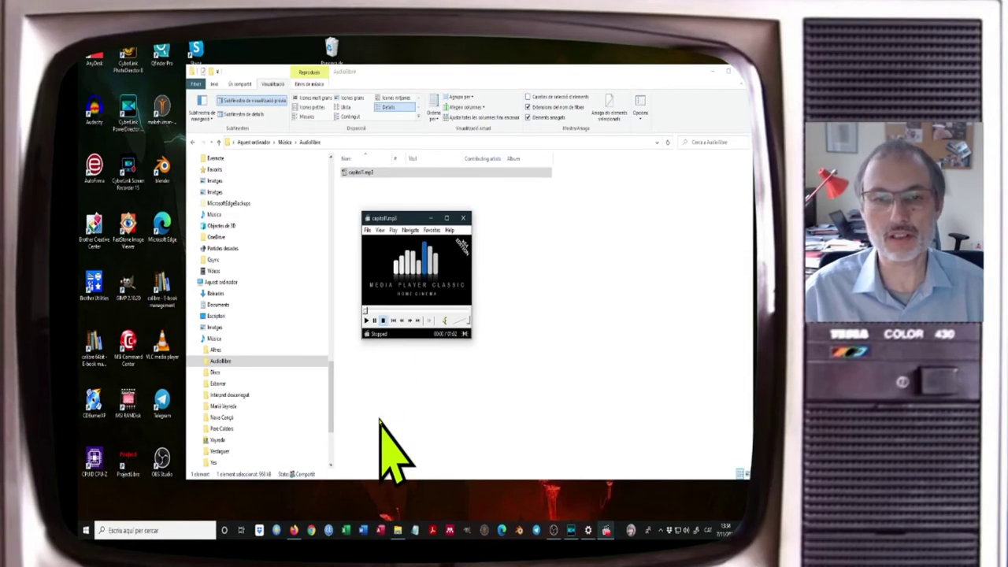